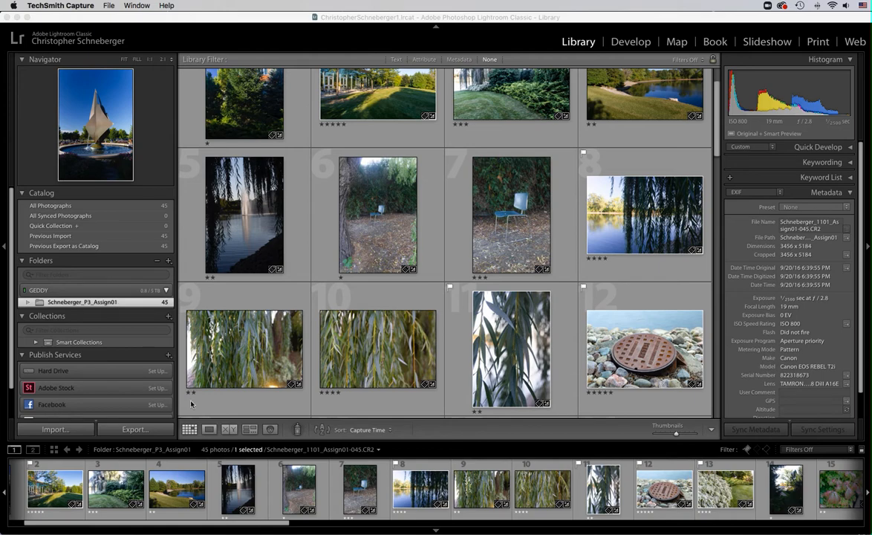
Create a collection named COD Campus that includes photo 2, the sunlit lawn beside the glass building
scroll(293, 363, up, 2)
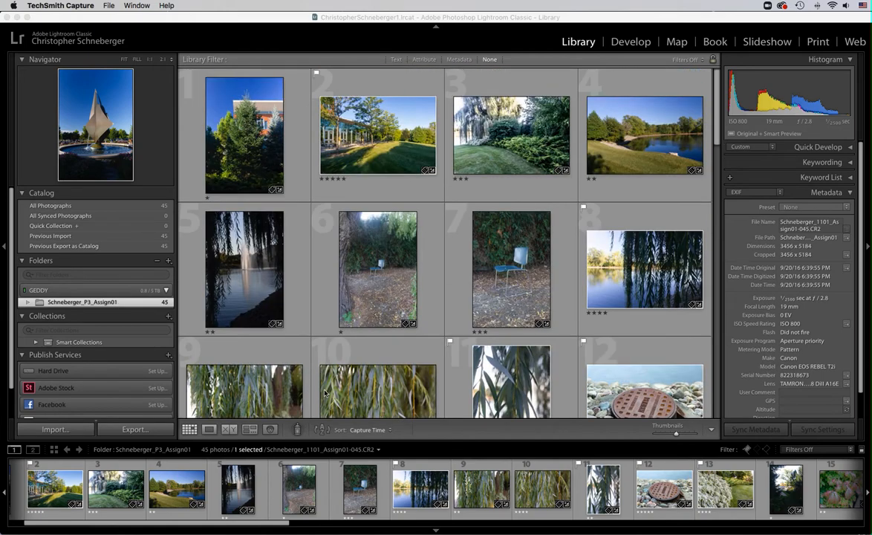
click(339, 125)
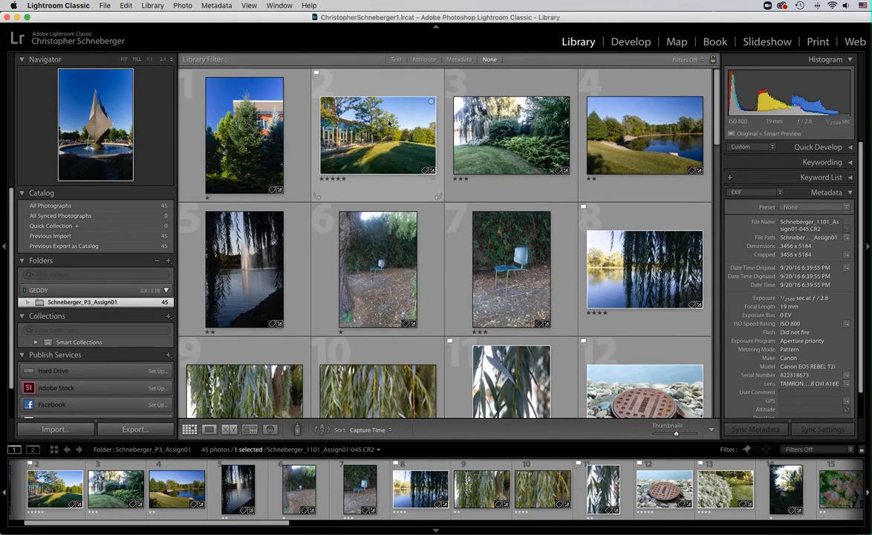
click(375, 138)
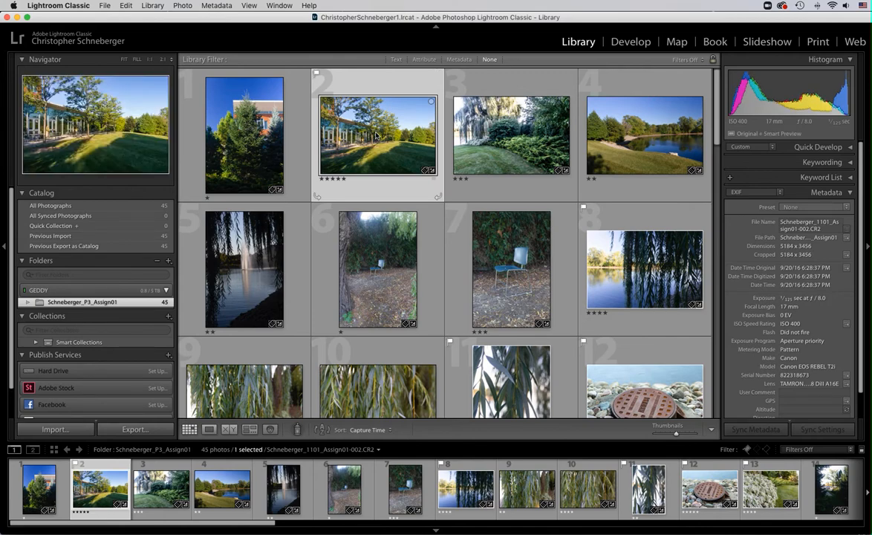
click(152, 6)
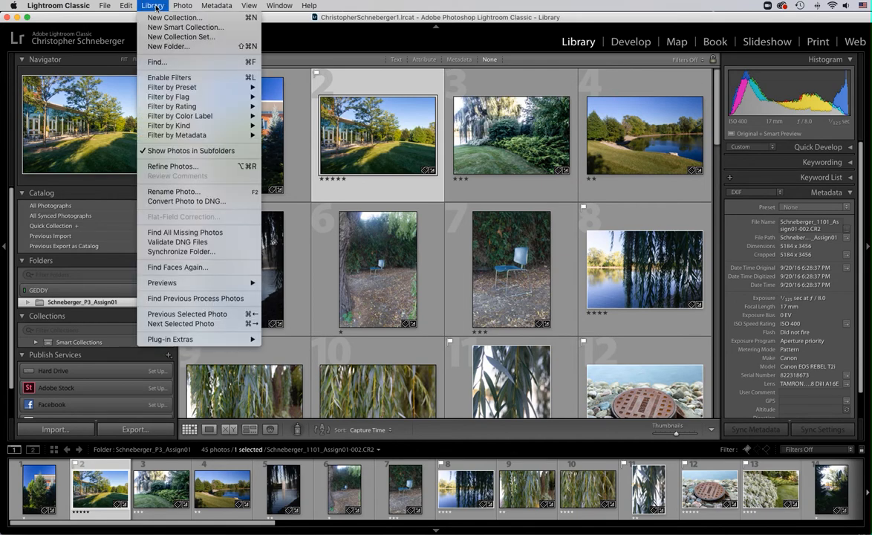
click(225, 21)
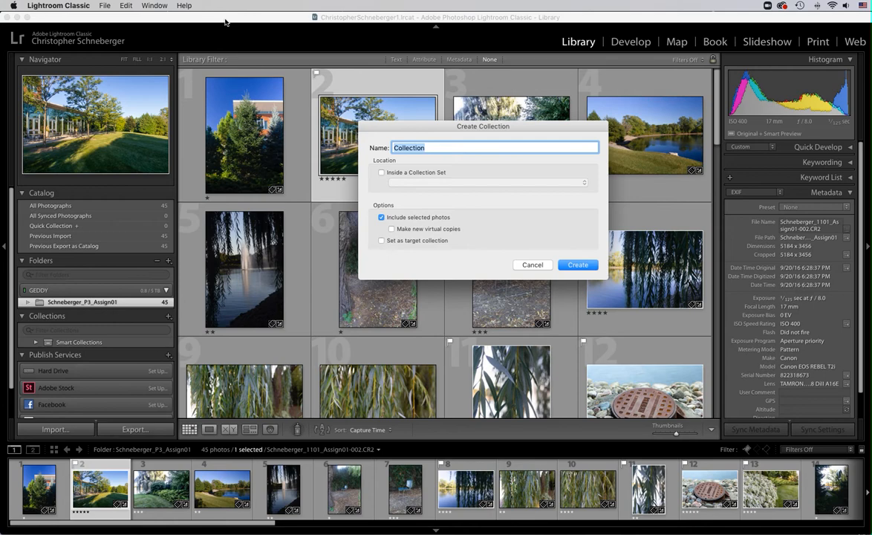
text(COD Campus)
click(579, 265)
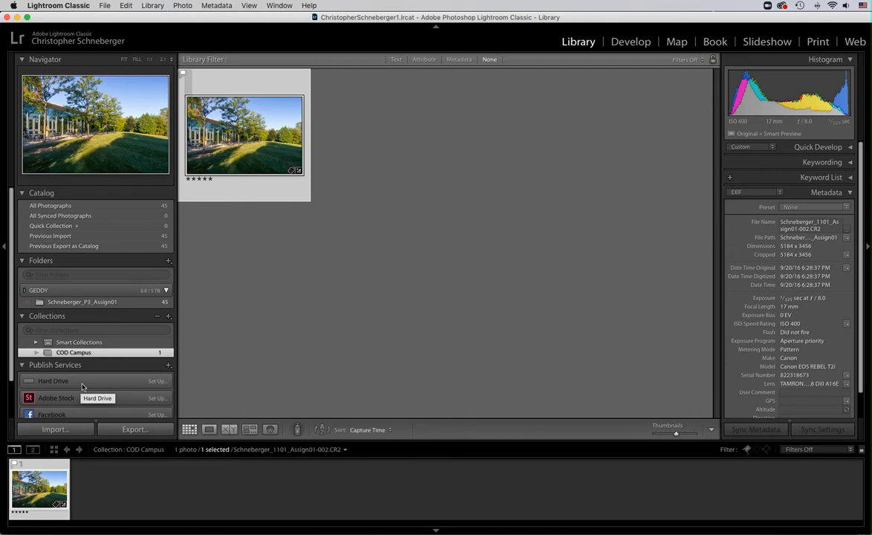
Add photo 8, the lake behind willow branches, from the assignment folder to the COD Campus collection and view the collection
click(88, 302)
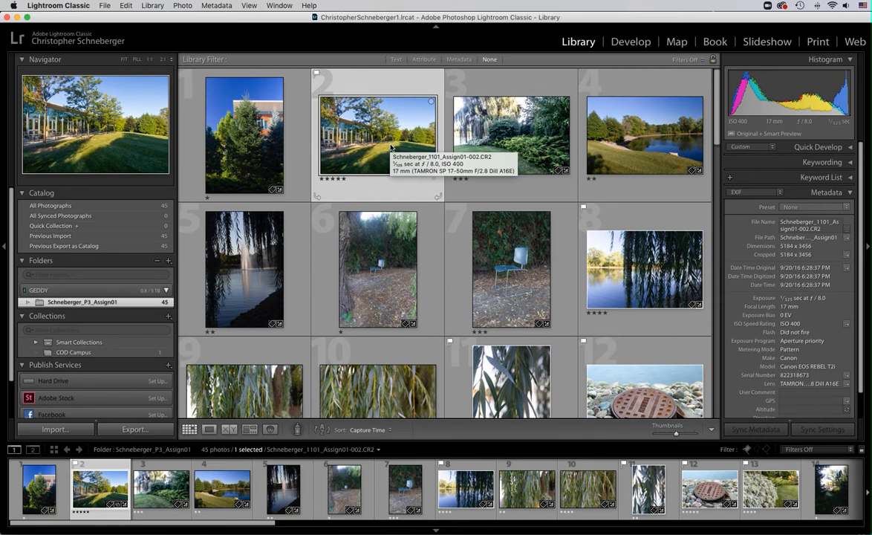
click(486, 227)
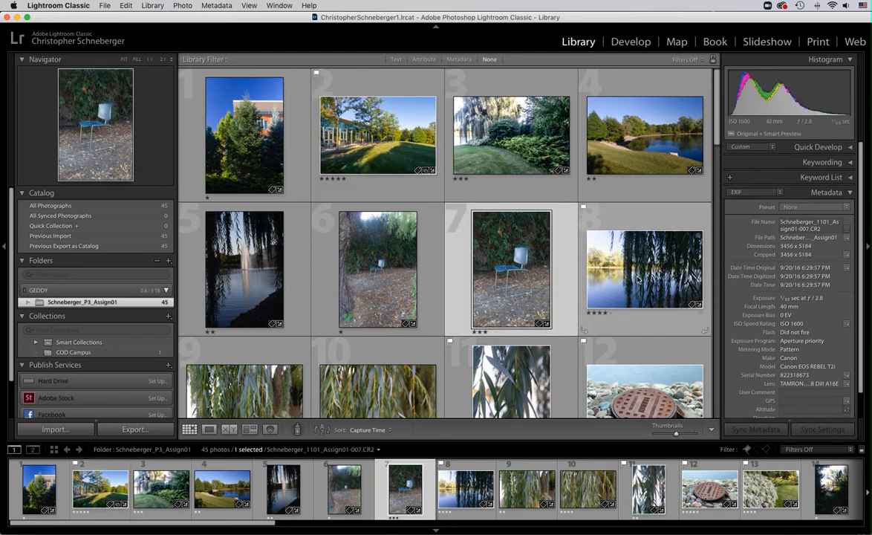
click(631, 291)
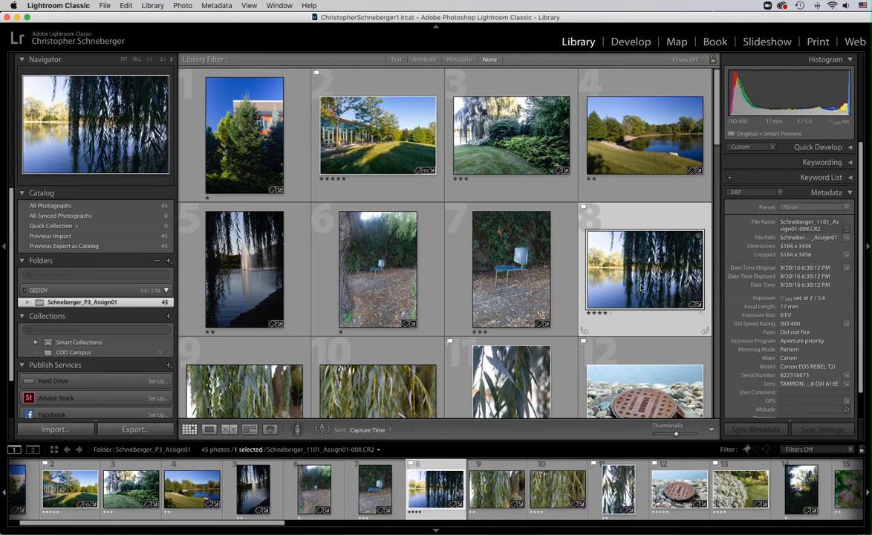
drag(644, 276, 120, 352)
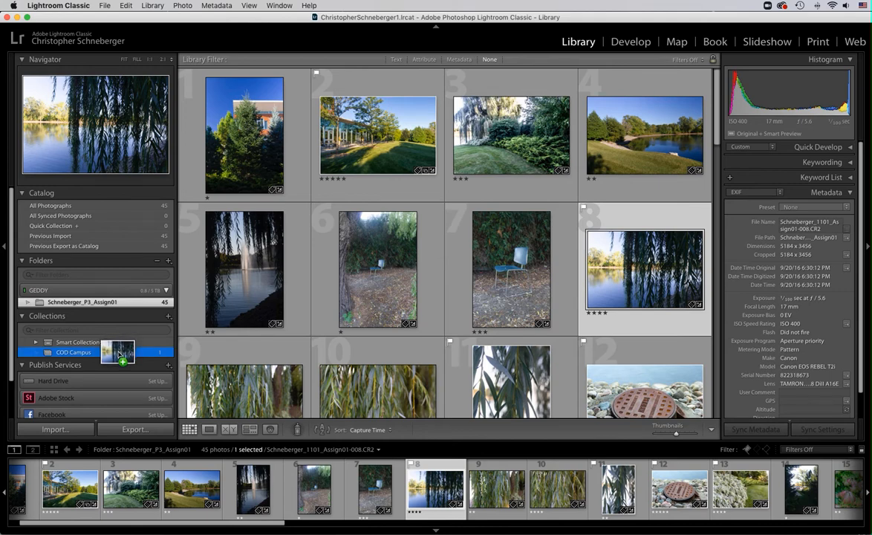
drag(120, 352, 111, 355)
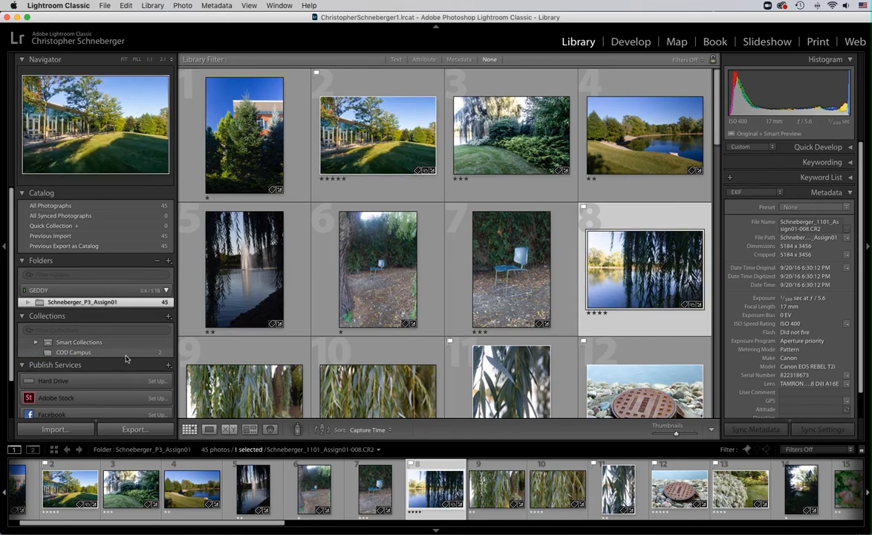
click(139, 352)
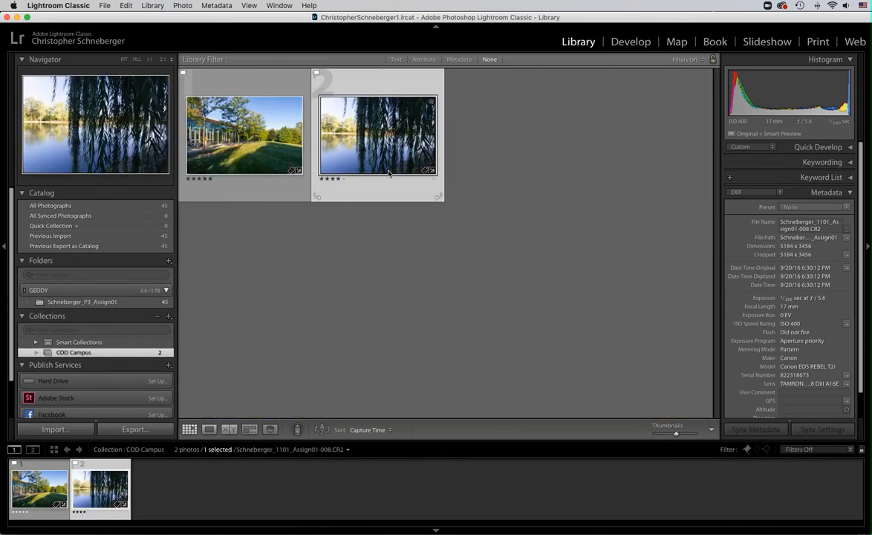
Return to the assignment folder and add photos 11 through 13 to the COD Campus collection
click(112, 298)
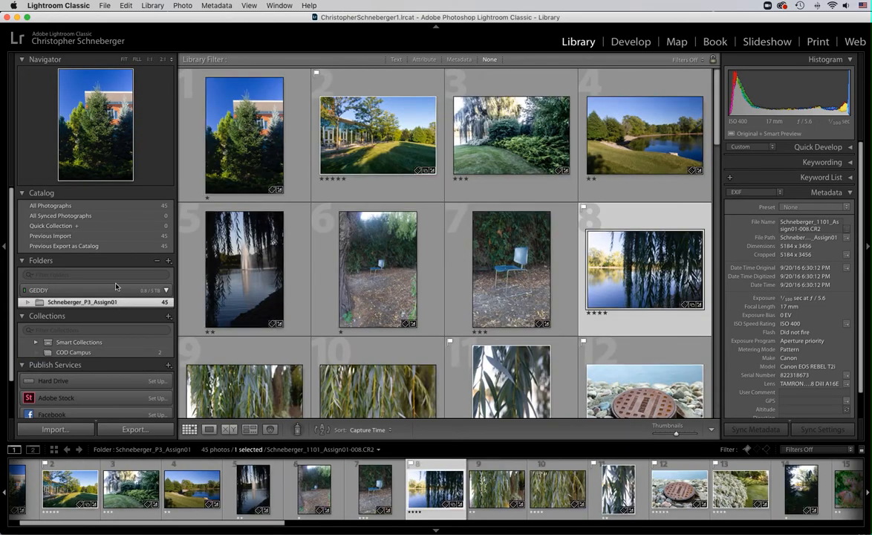
scroll(356, 279, down, 5)
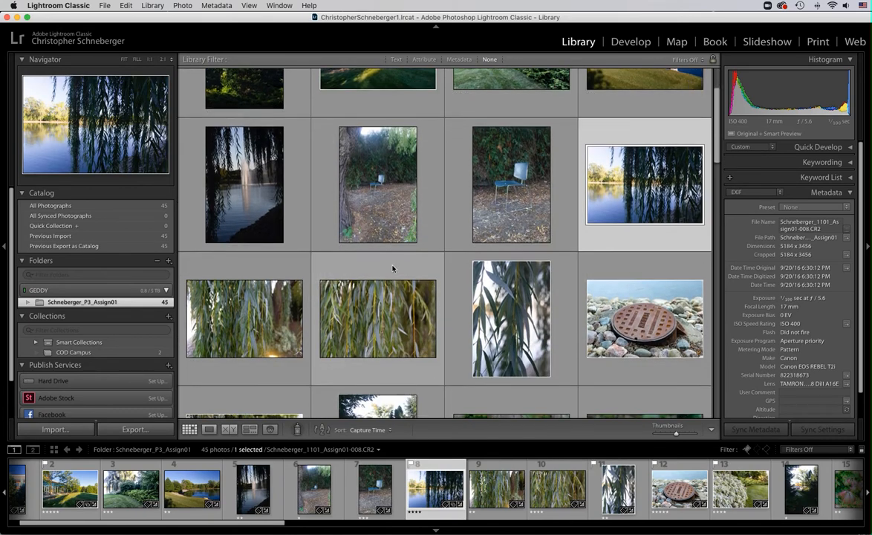
drag(479, 260, 152, 350)
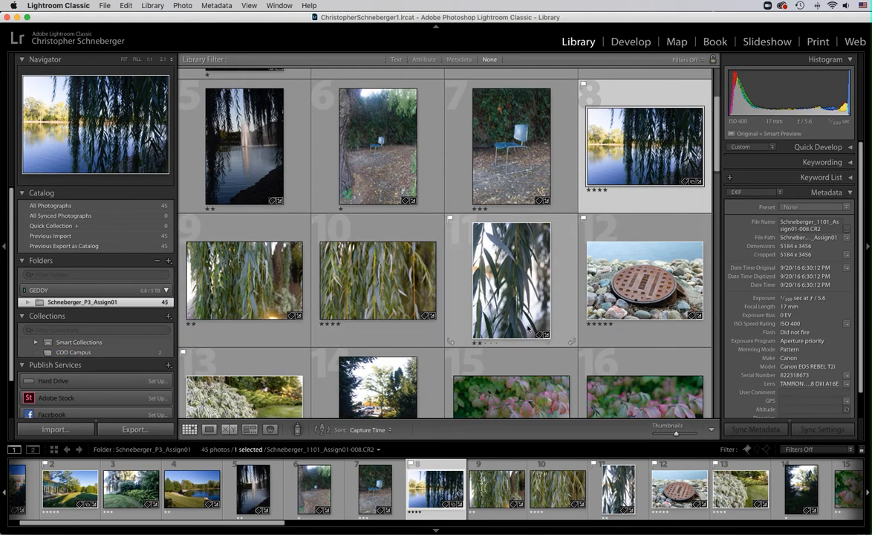
scroll(605, 303, down, 3)
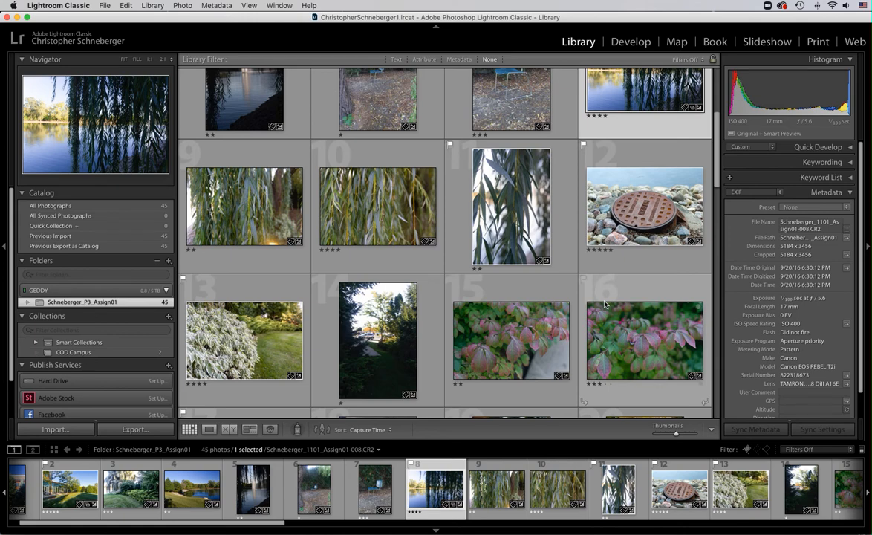
click(518, 225)
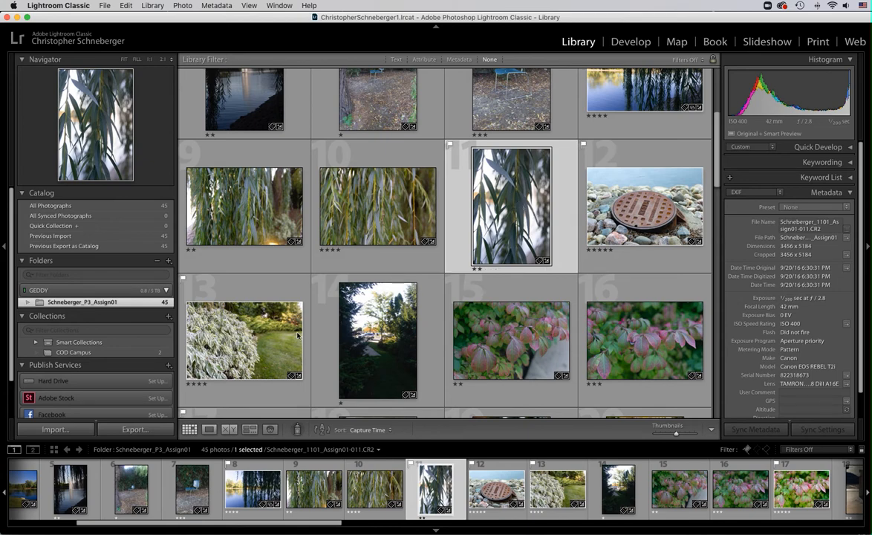
shift+click(262, 354)
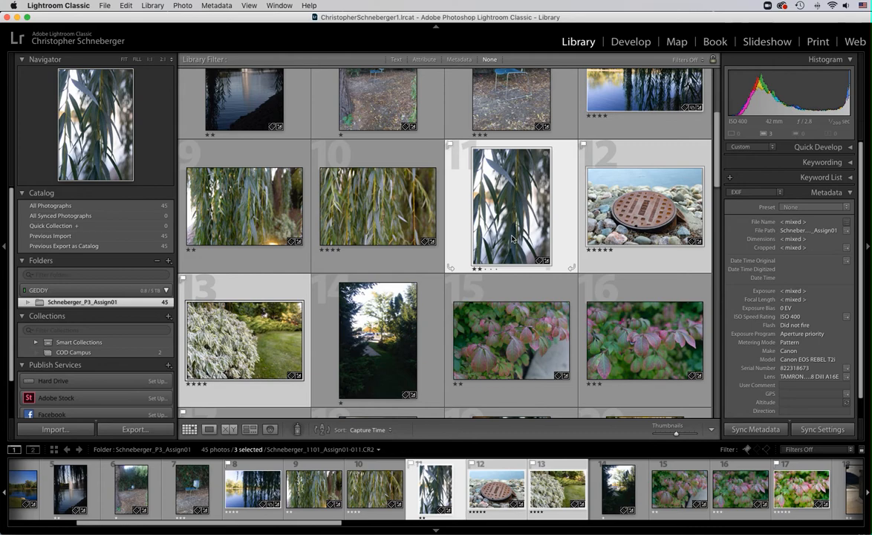
mouse_move(242, 347)
mouse_down()
mouse_move(162, 310)
mouse_move(249, 343)
mouse_up()
drag(468, 207, 121, 350)
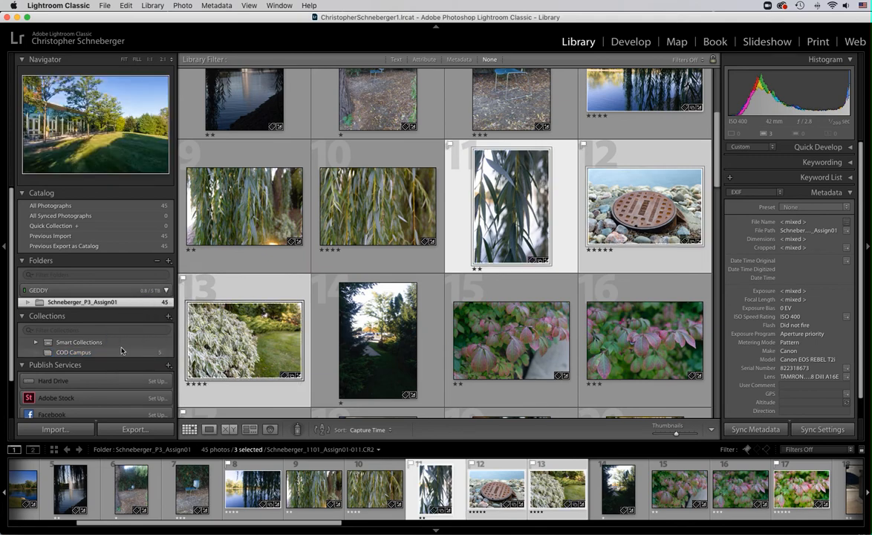
Extend the selection with photo 27 of the grasses and photo 36 of the trees, and add it to the COD Campus collection
scroll(432, 277, down, 4)
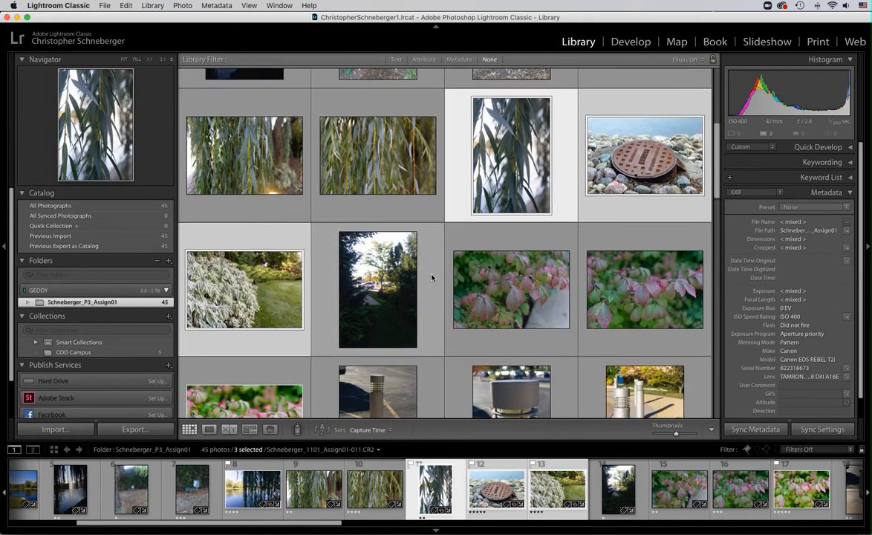
scroll(432, 277, up, 2)
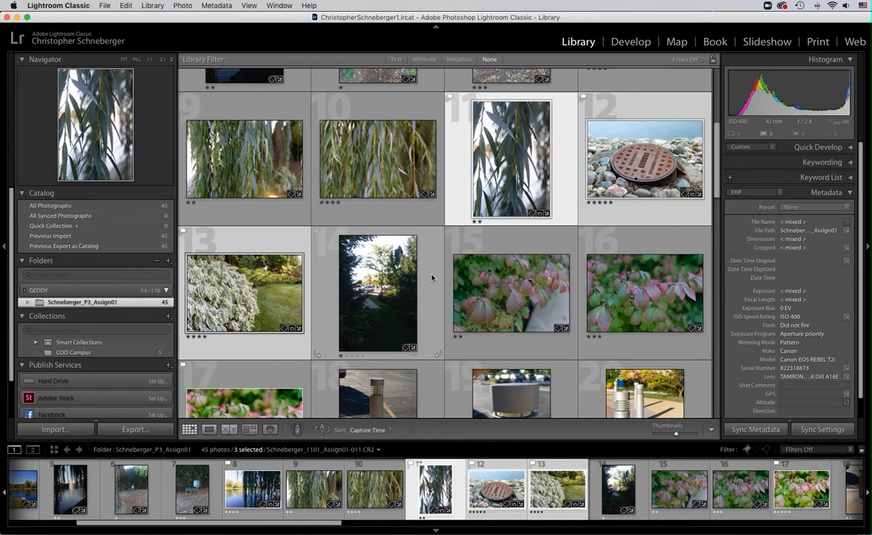
scroll(432, 277, down, 10)
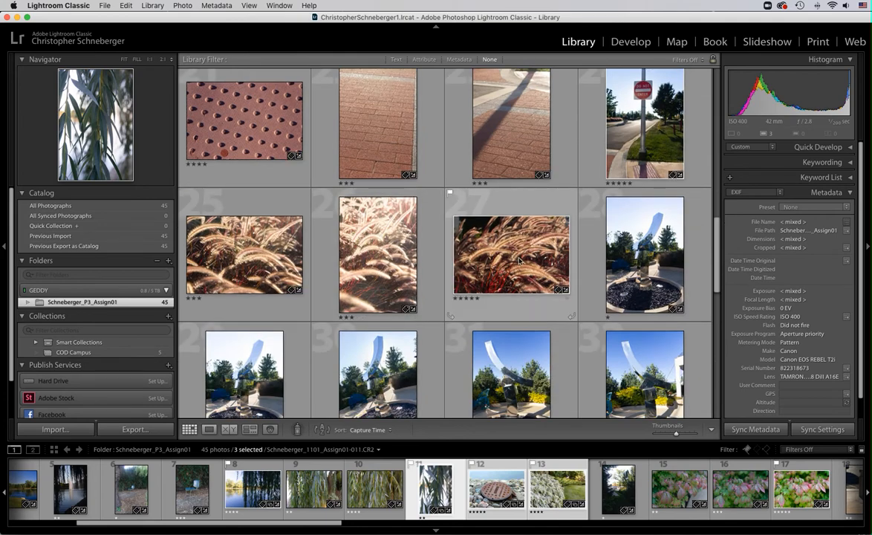
super+click(476, 239)
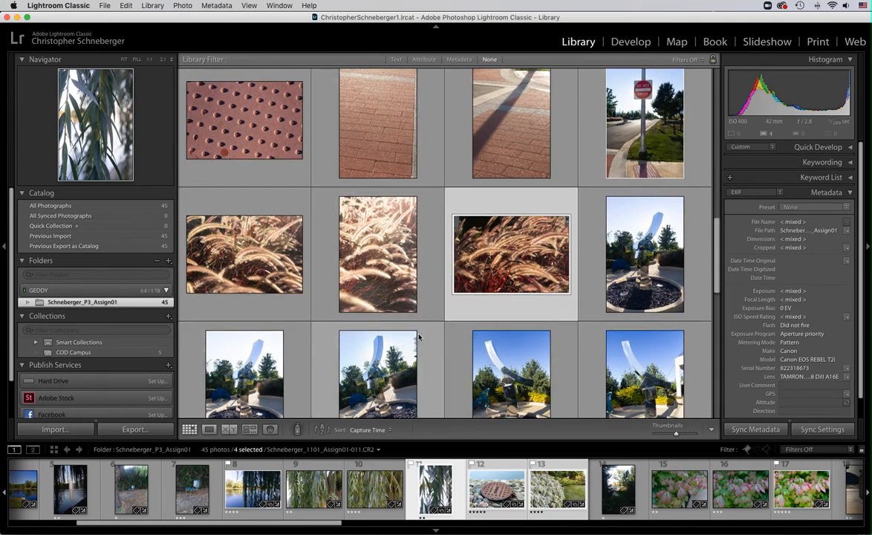
scroll(416, 334, down, 5)
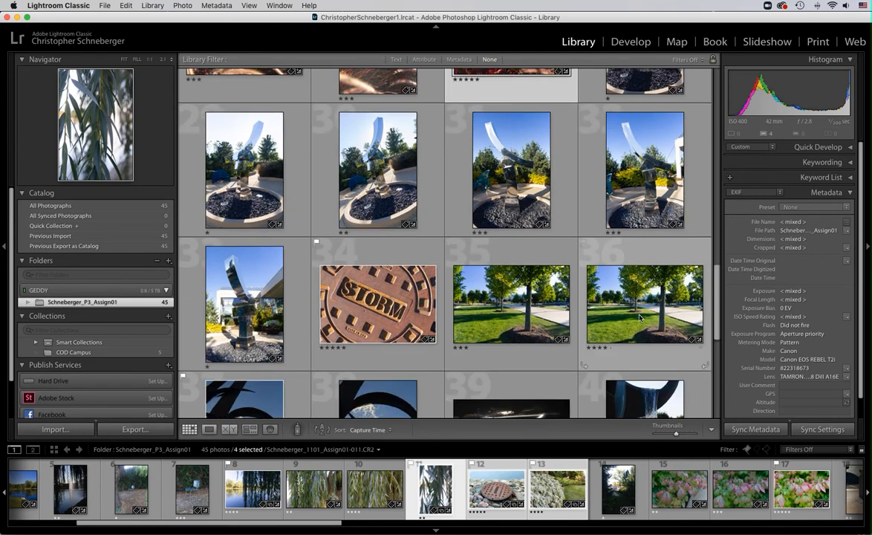
super+click(639, 317)
drag(639, 318, 100, 305)
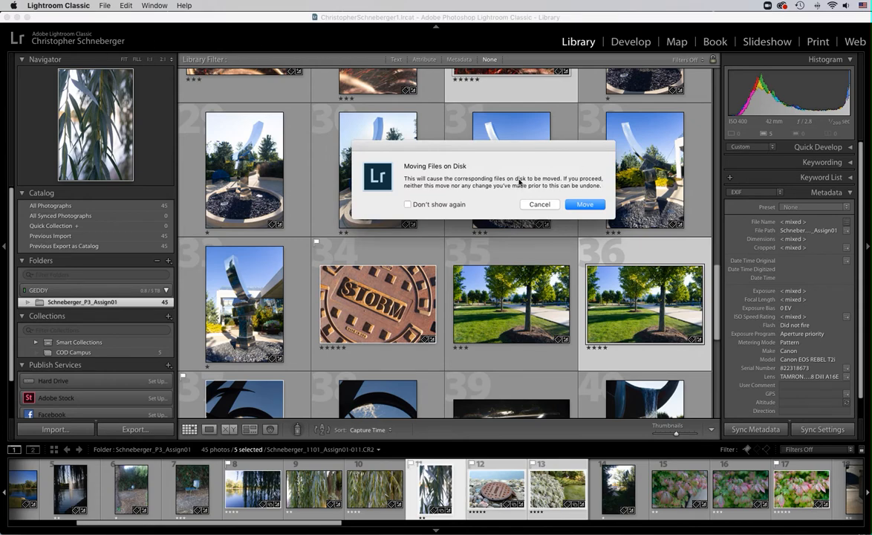
click(536, 203)
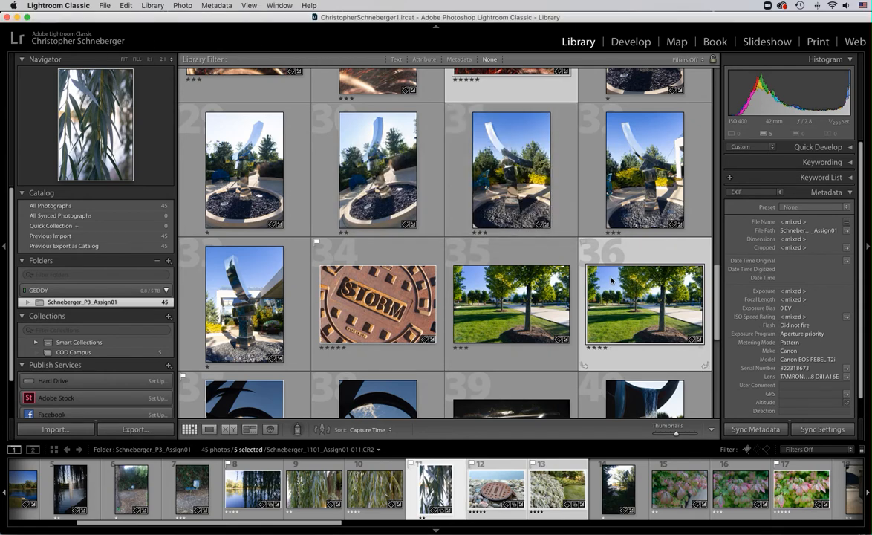
drag(642, 307, 115, 357)
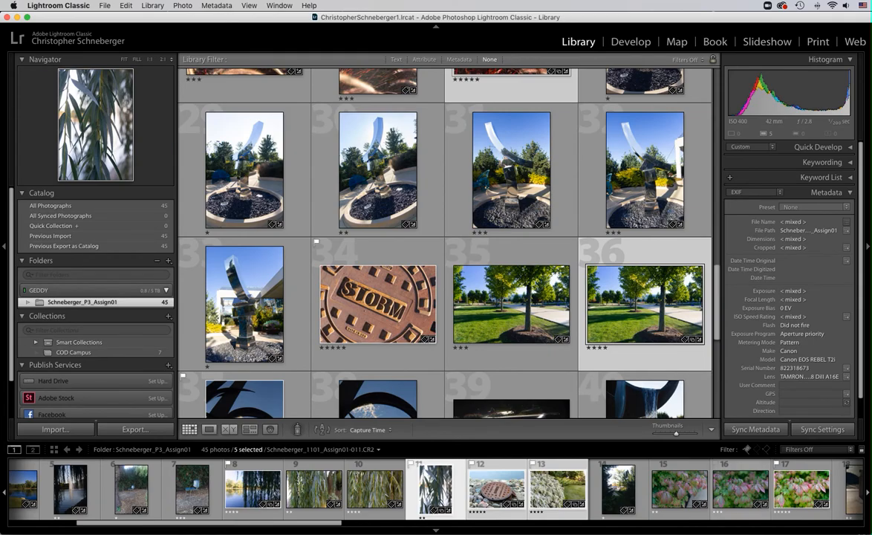
Filter the assignment folder to show only flagged photos
scroll(502, 265, up, 10)
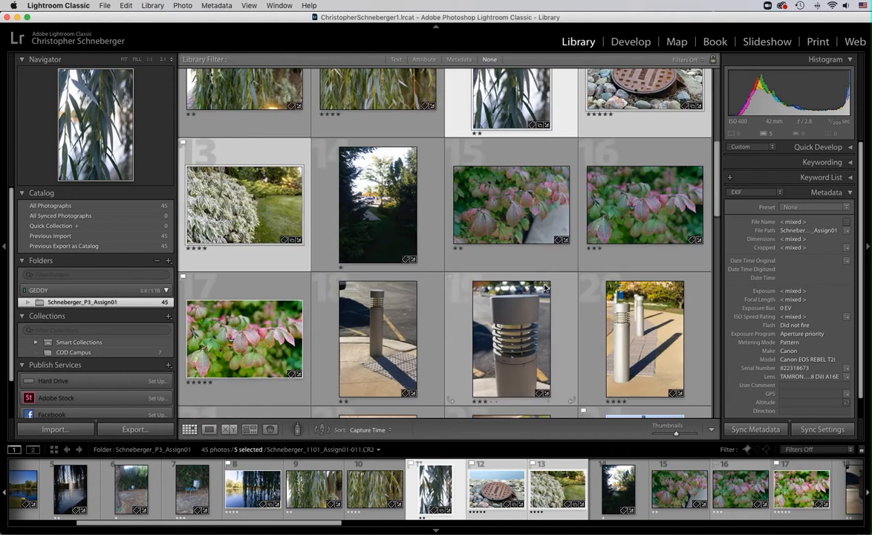
scroll(544, 288, up, 3)
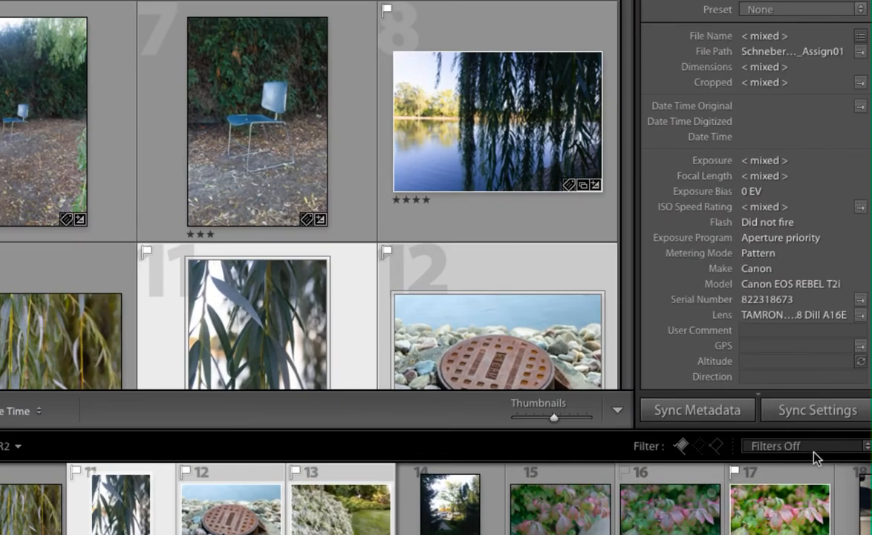
click(813, 451)
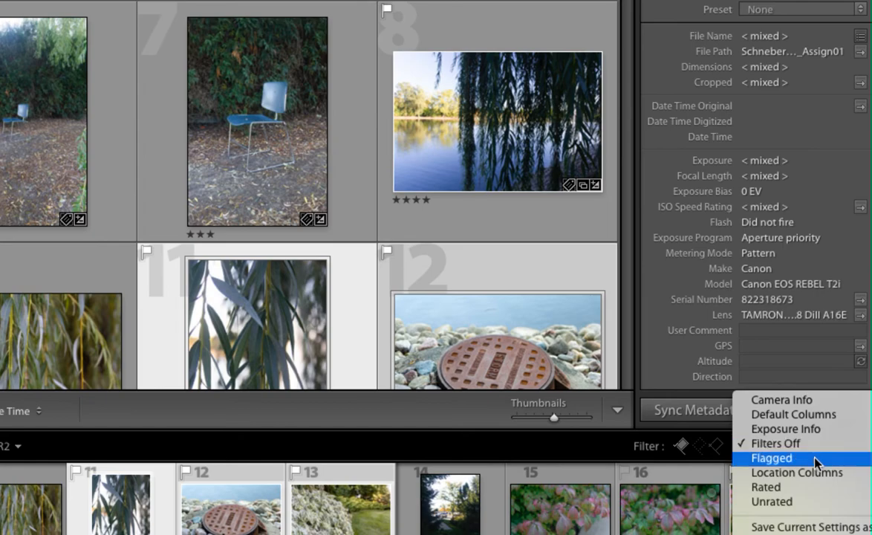
click(814, 461)
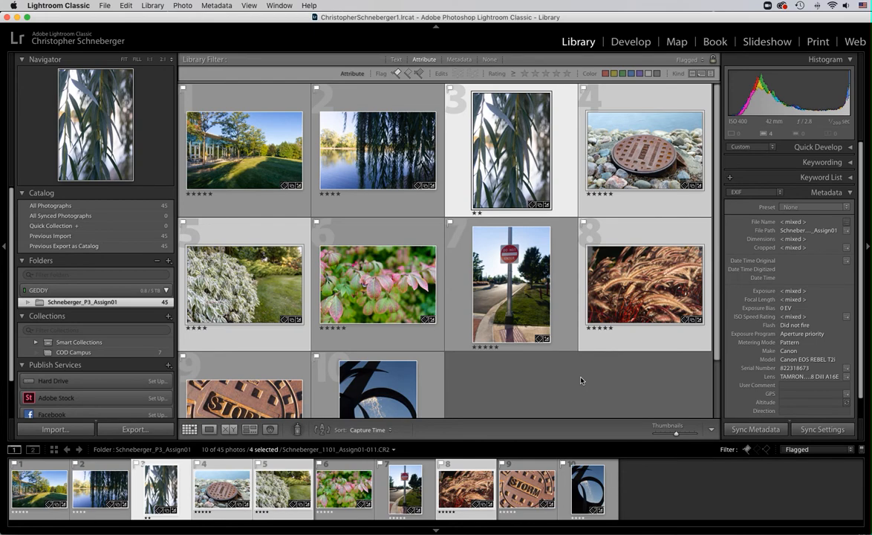
Add all the flagged photos to the COD Campus collection, then open the collection and clear the photo selection
key(super+a)
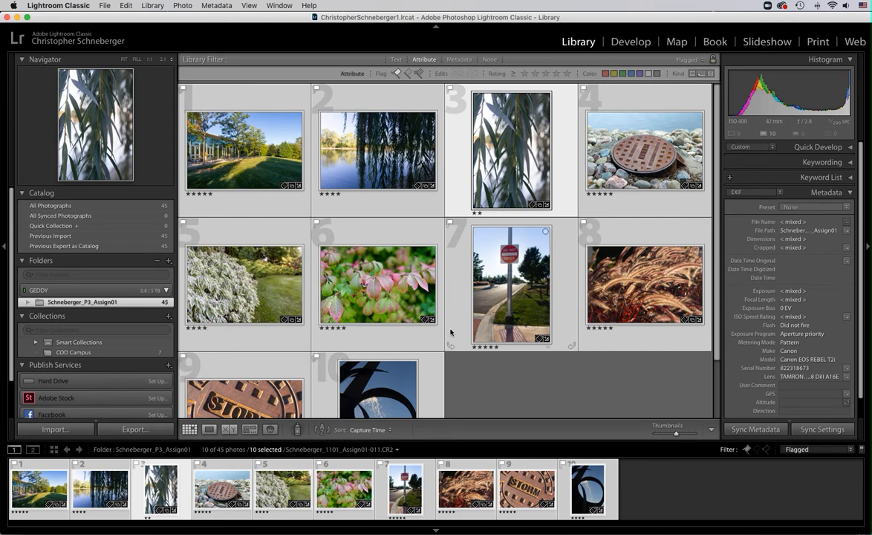
drag(355, 266, 124, 355)
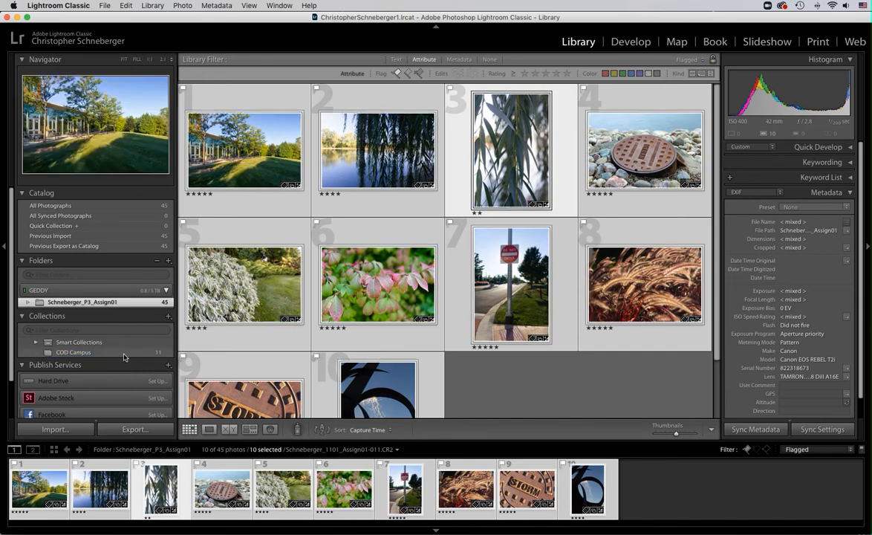
click(124, 354)
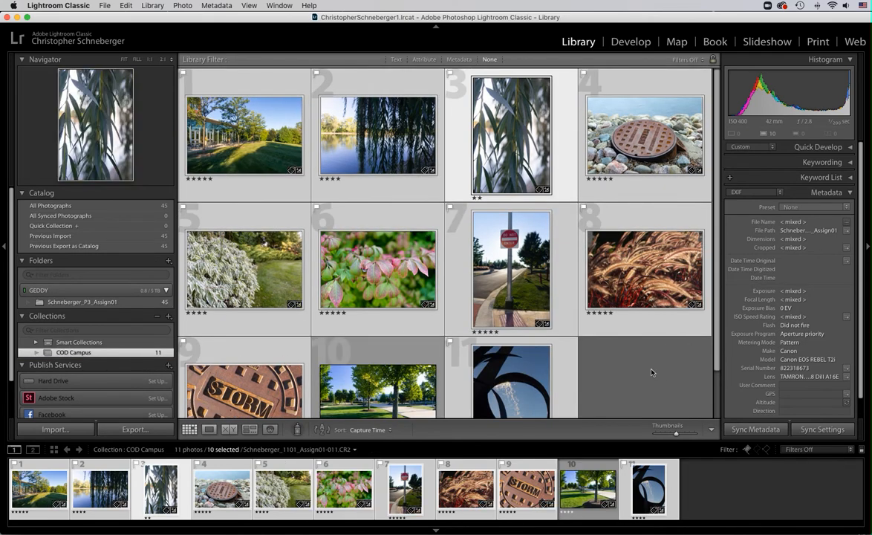
click(651, 372)
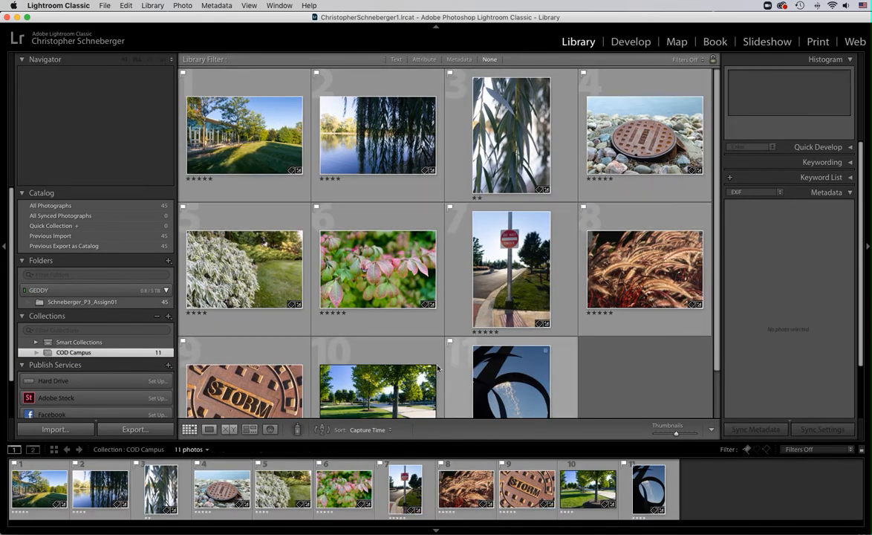
Remove photo 10 of the trees from the COD Campus collection
click(353, 319)
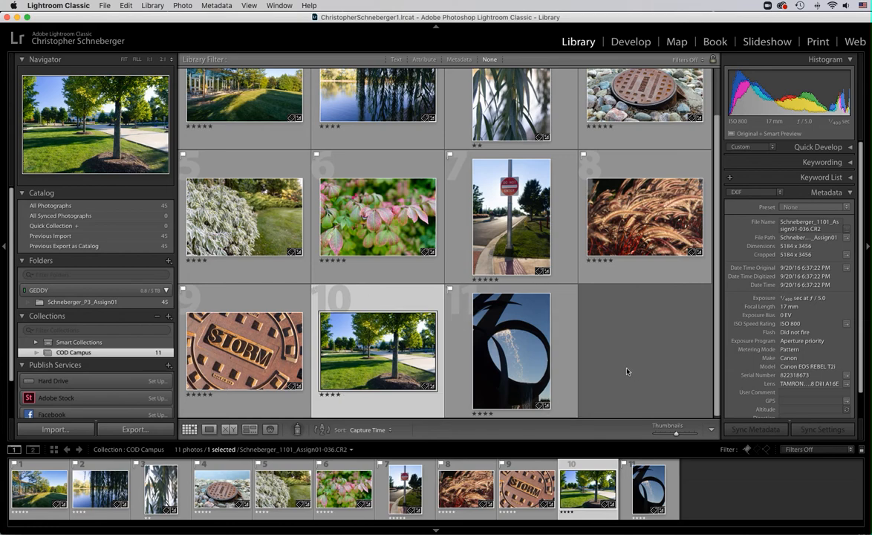
scroll(631, 371, up, 2)
scroll(633, 373, down, 2)
scroll(633, 374, up, 2)
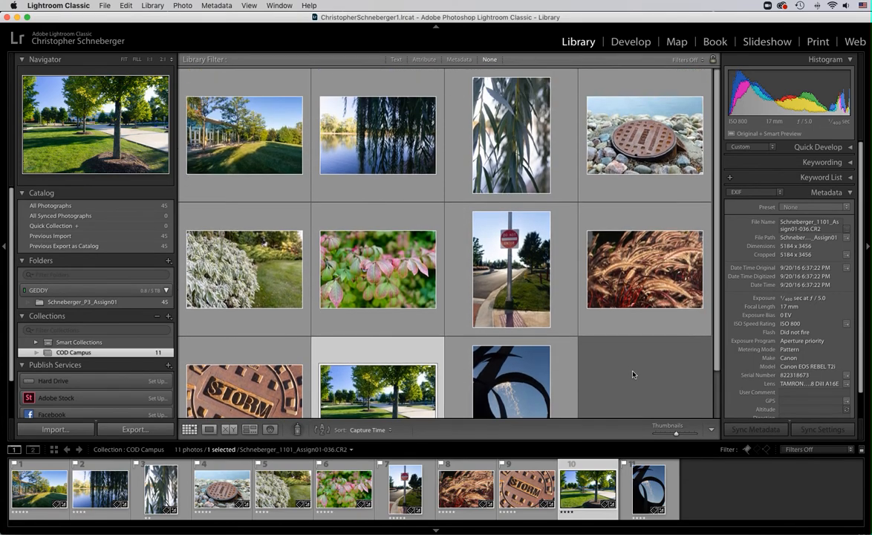
scroll(632, 374, down, 2)
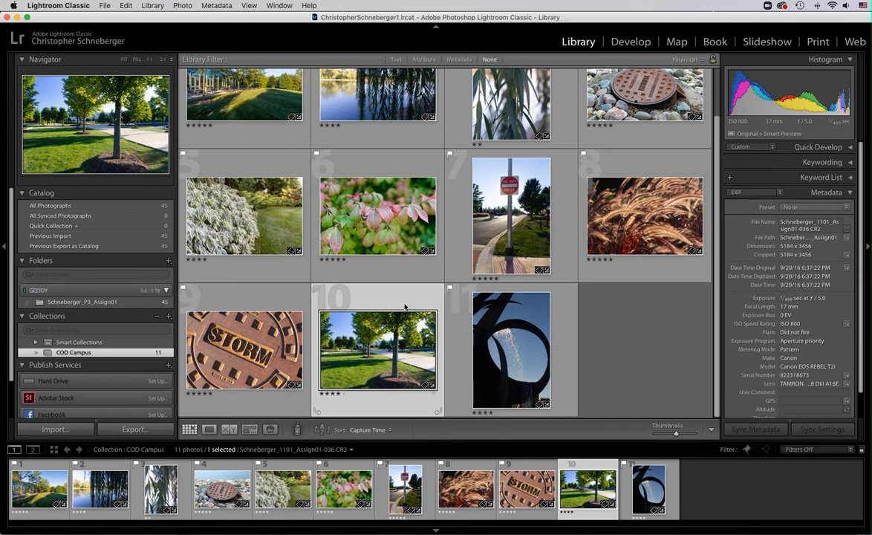
key(BackSpace)
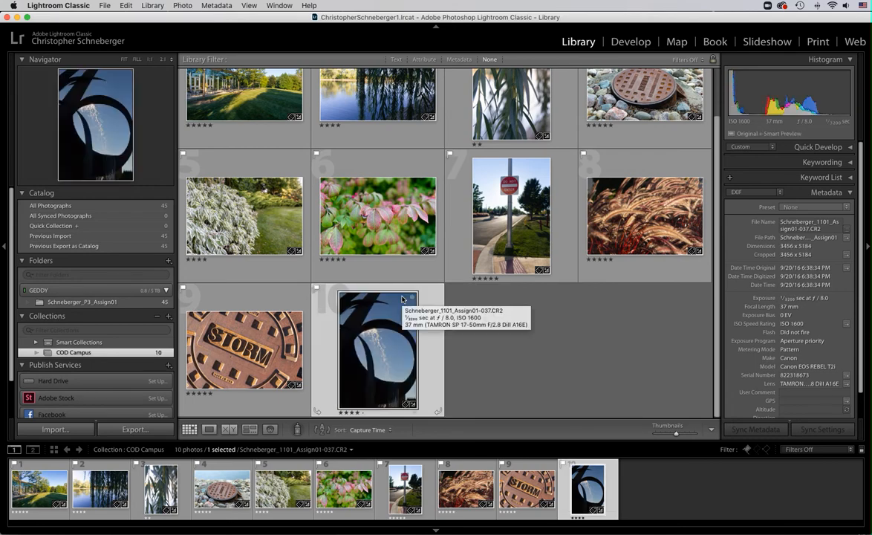
Check the assignment folder for the tree photo removed from the collection, and return to the COD Campus collection
click(134, 302)
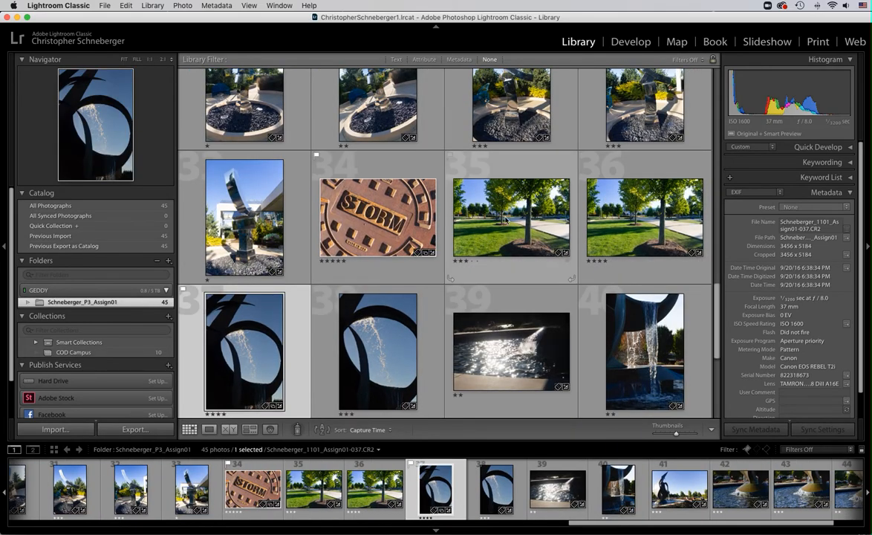
click(134, 353)
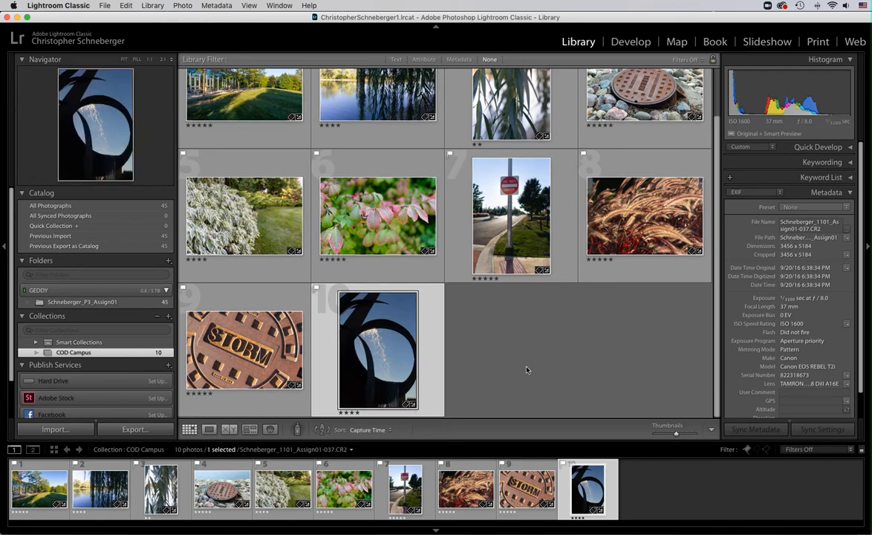
scroll(525, 367, up, 2)
scroll(525, 367, down, 2)
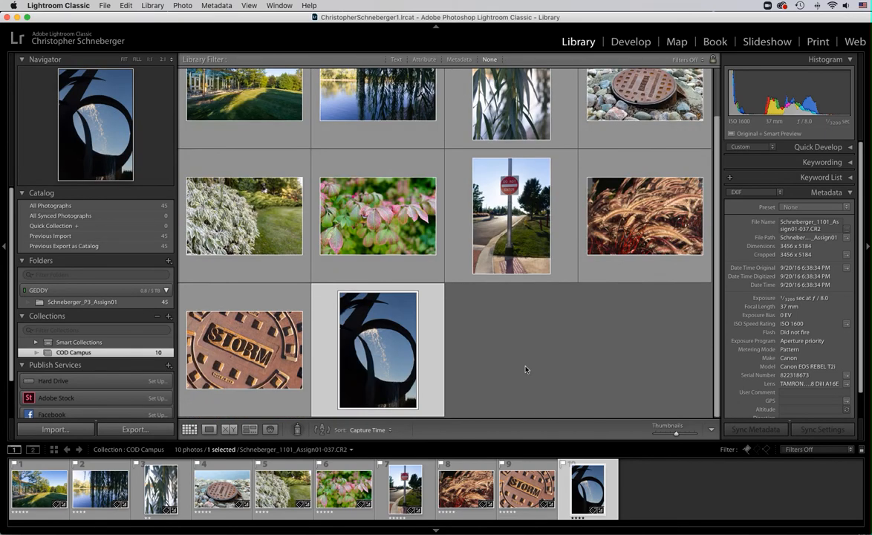
Review the available sort orders for the COD Campus collection without choosing a different one
click(372, 430)
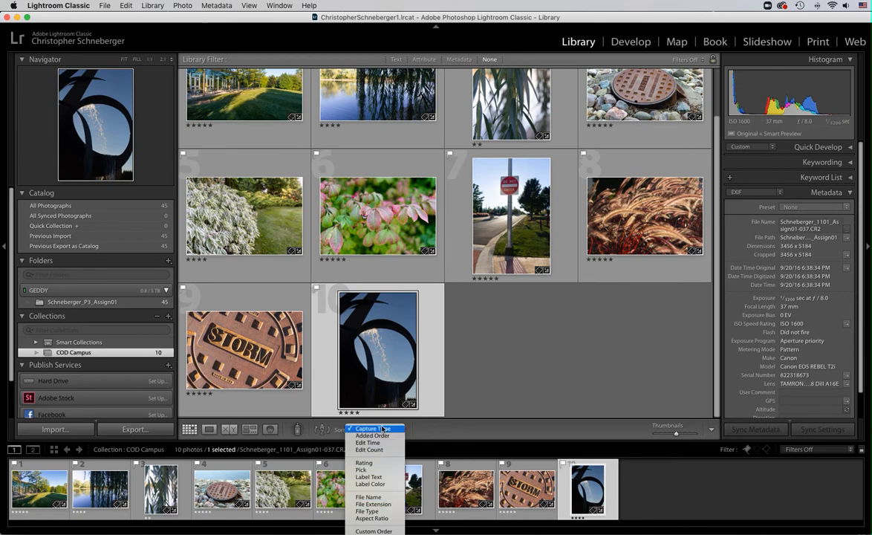
click(530, 381)
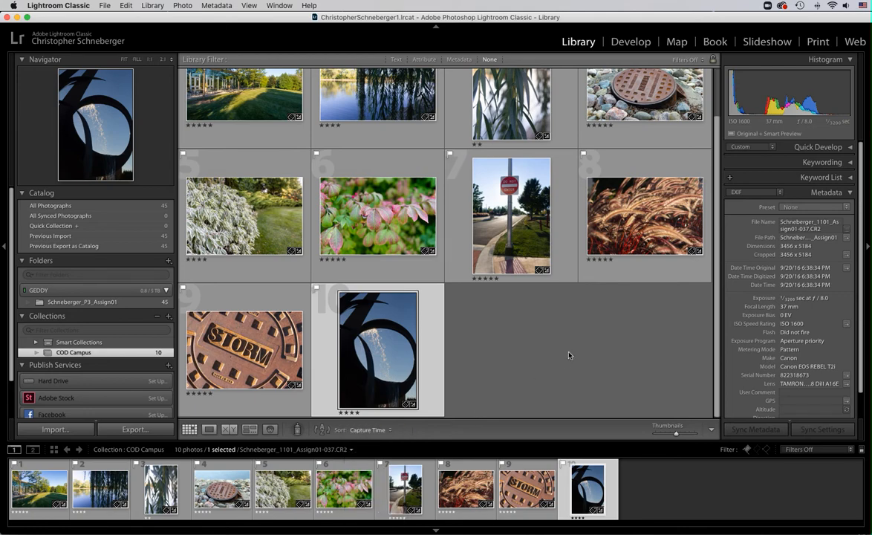
Reorder the collection by moving the white-leaved bush to position 2, the grasses to position 6 and the fountain sculpture to position 8
scroll(568, 355, up, 1)
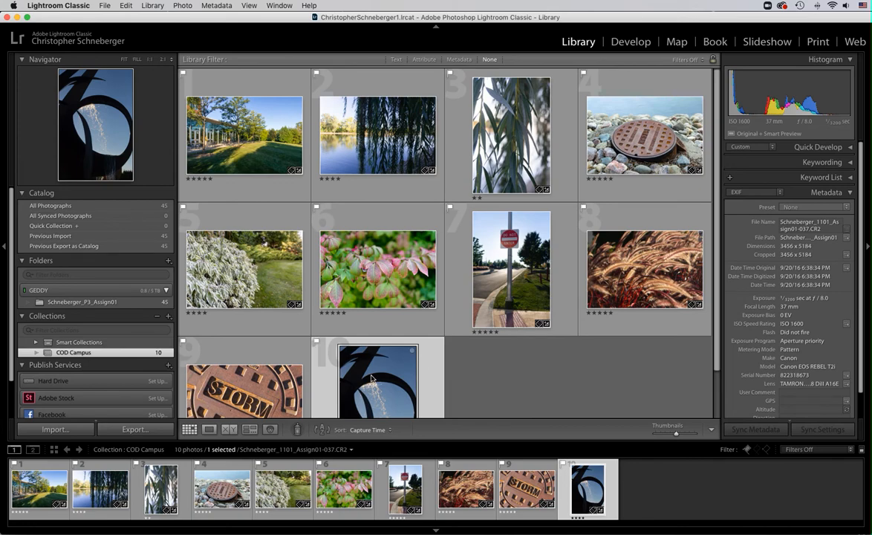
mouse_move(371, 377)
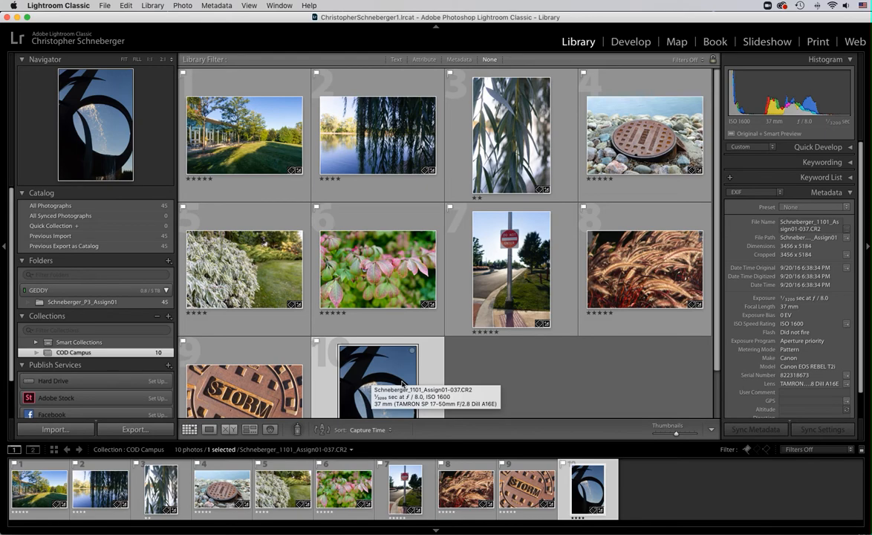
drag(230, 261, 290, 132)
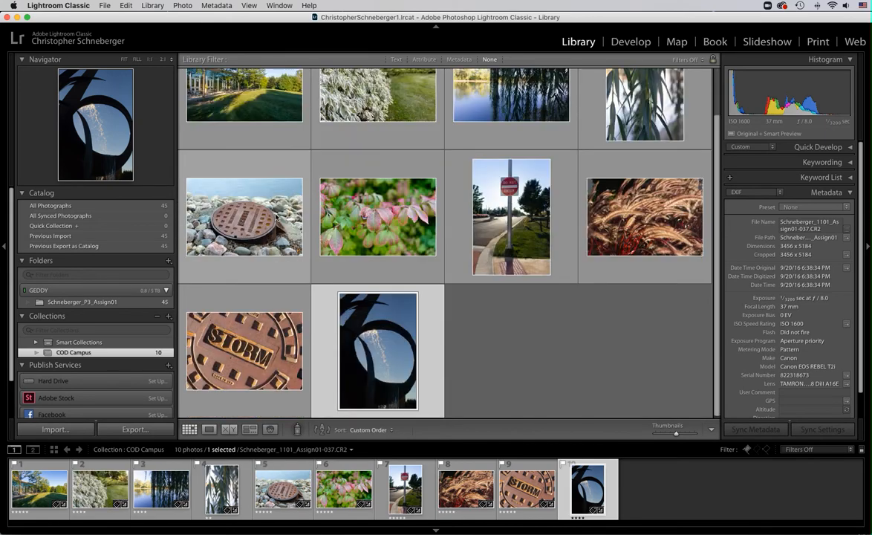
scroll(309, 300, up, 2)
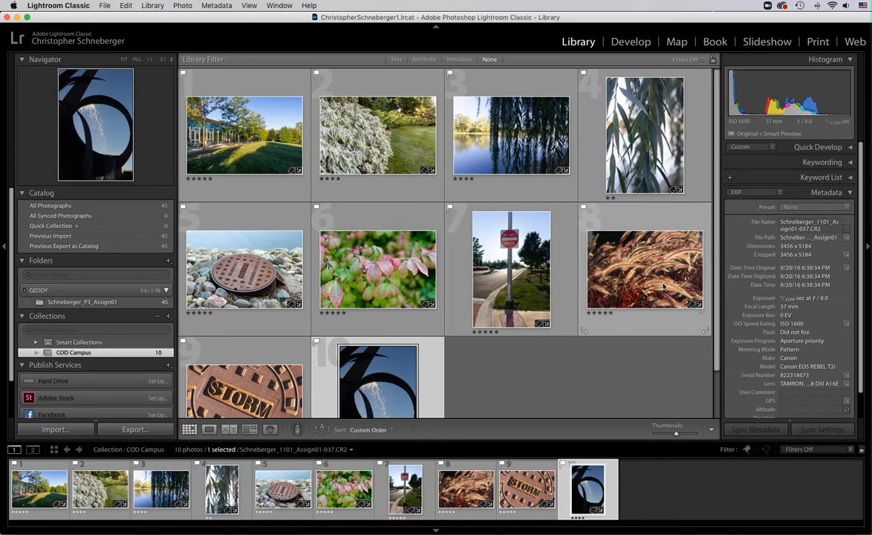
drag(607, 252, 312, 263)
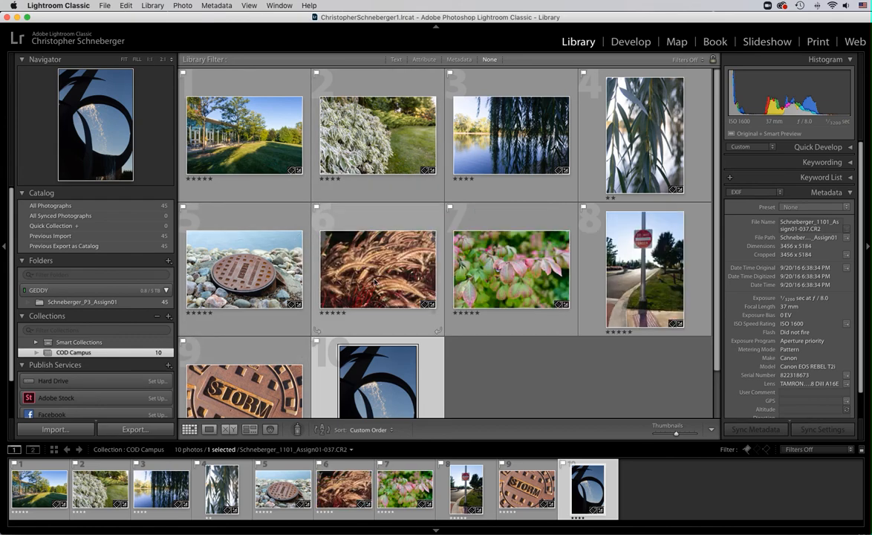
drag(375, 397, 579, 263)
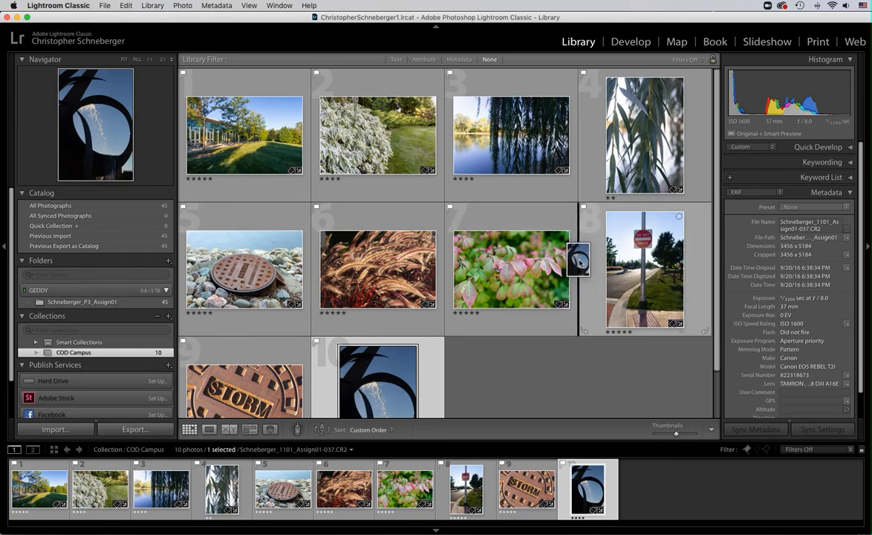
drag(579, 263, 579, 263)
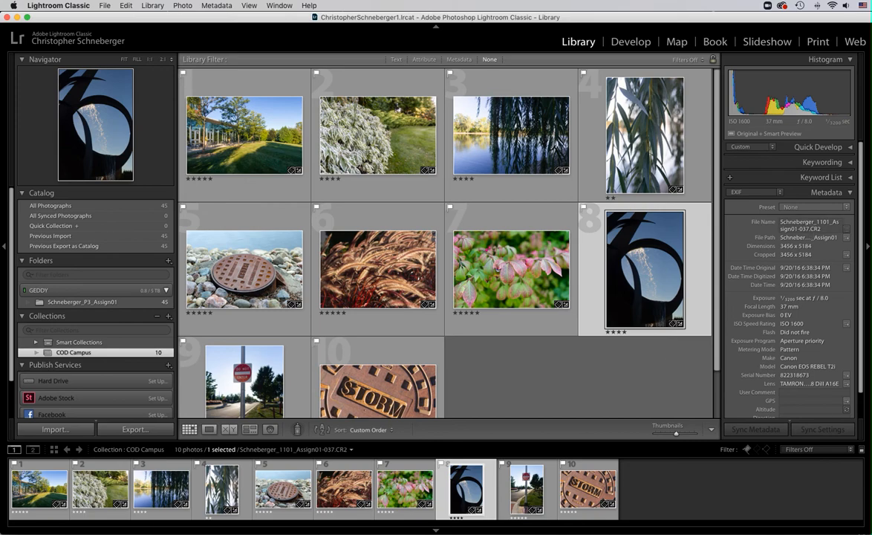
Collapse the metadata details and expand the keywording section, ready to edit the sculpture photo's keyword tags
click(849, 192)
click(850, 163)
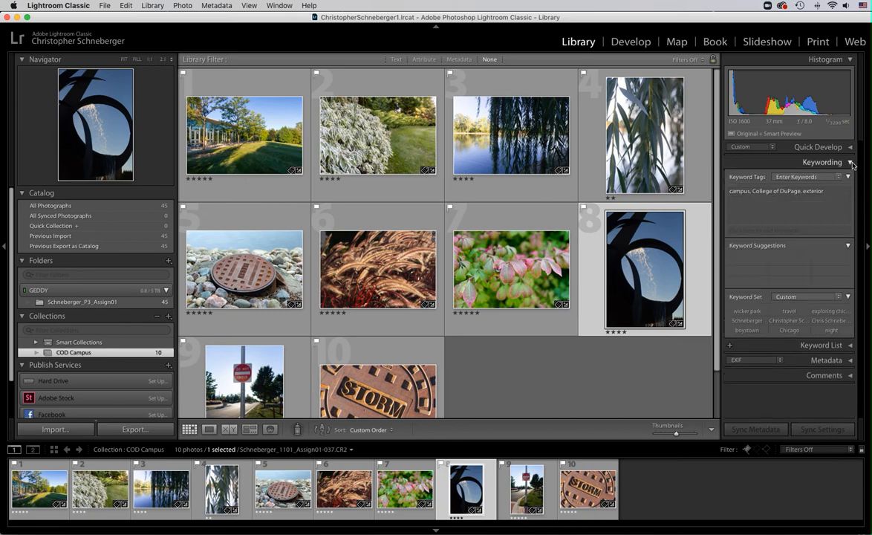
click(824, 193)
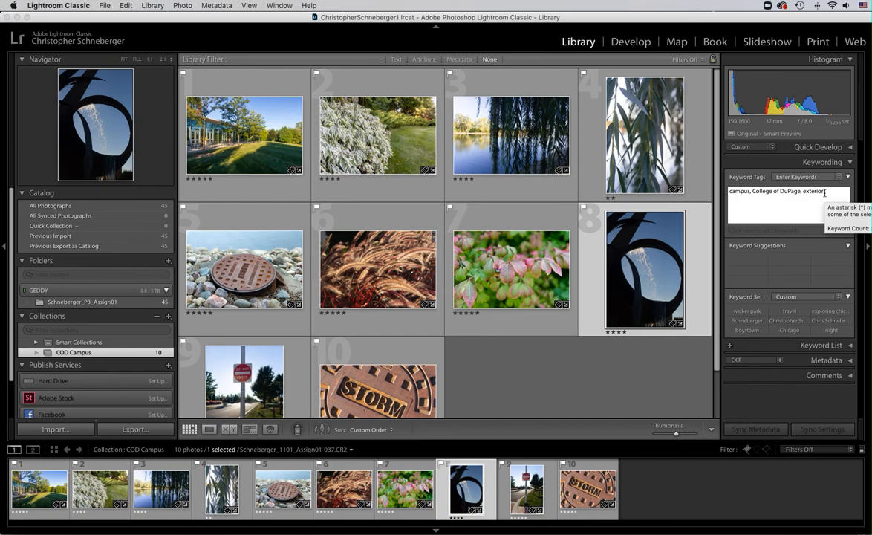
Open photo 1 of the building and trees in Loupe view and add the keyword lawn
double_click(205, 143)
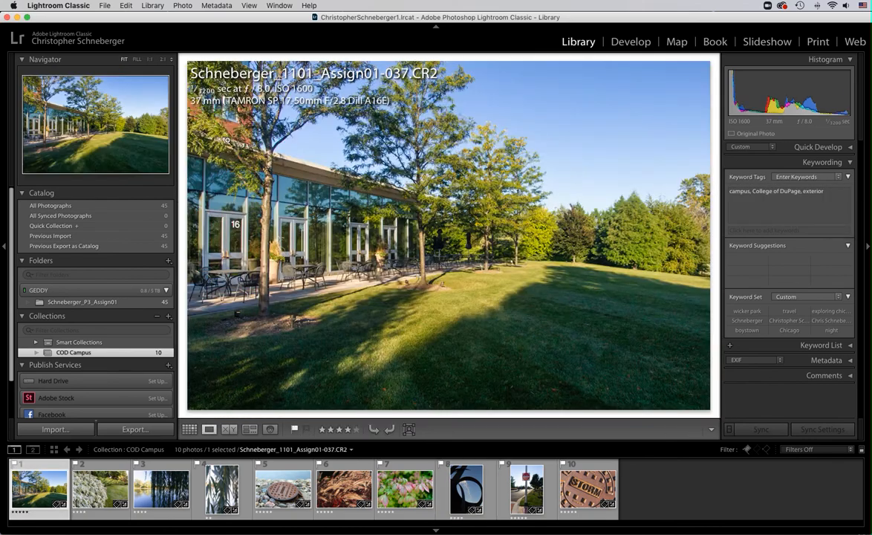
click(831, 191)
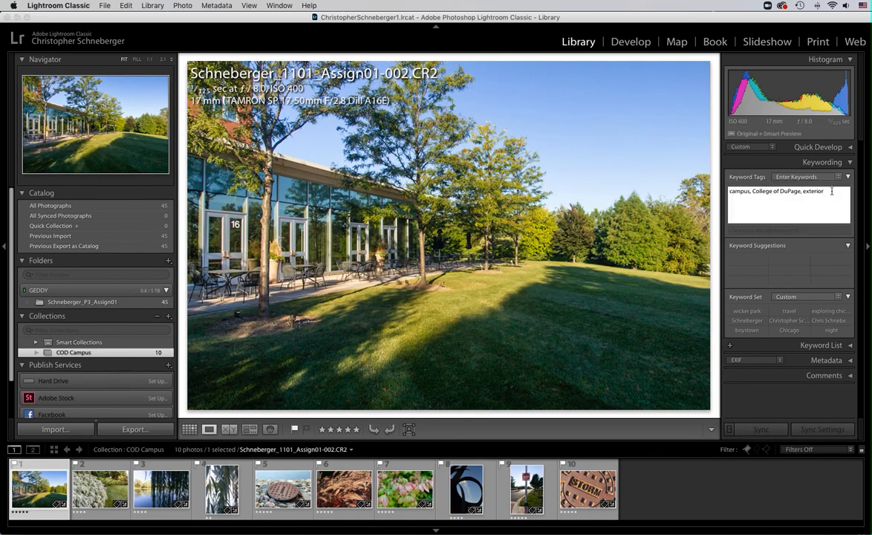
text(, lawn)
key(Return)
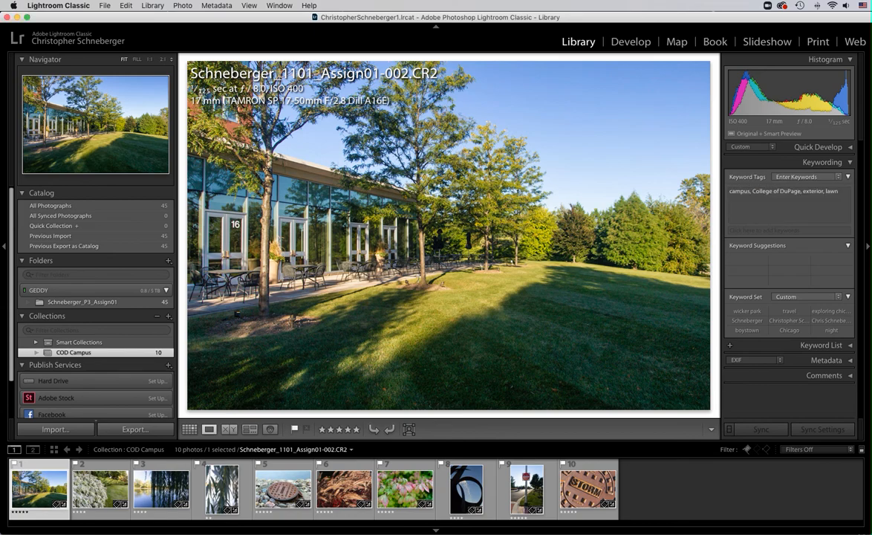
Add the keywords bush, leaves and shallow depth of field to photo 2 of the white-leaved bush
click(101, 498)
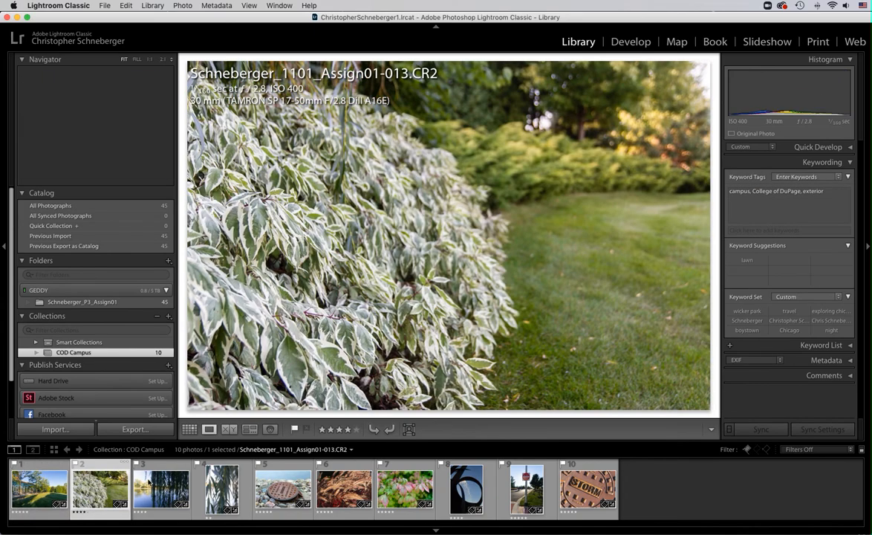
click(825, 194)
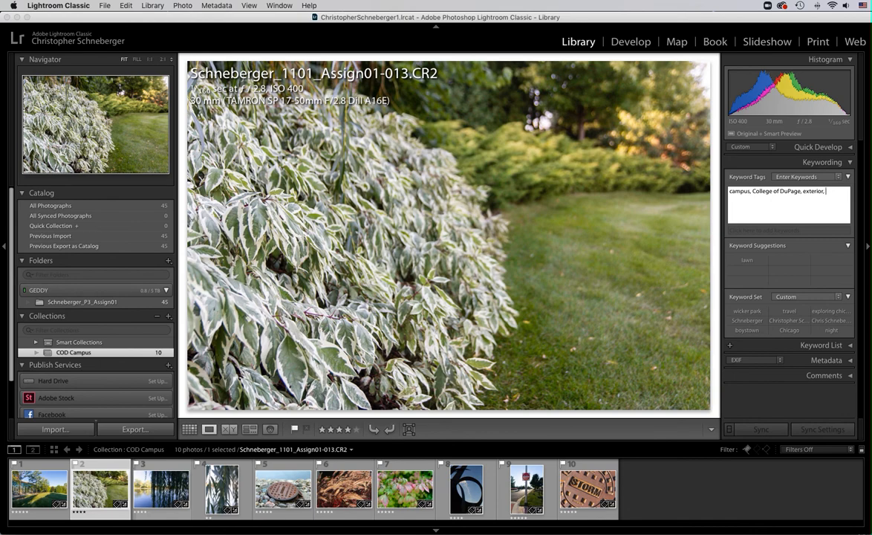
text(bush, leaves, shallow depth of field)
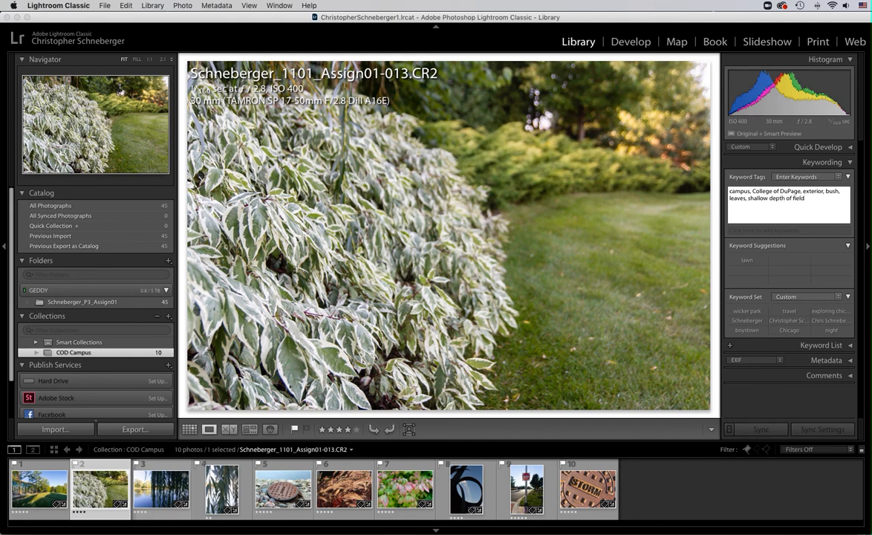
click(642, 337)
click(642, 337)
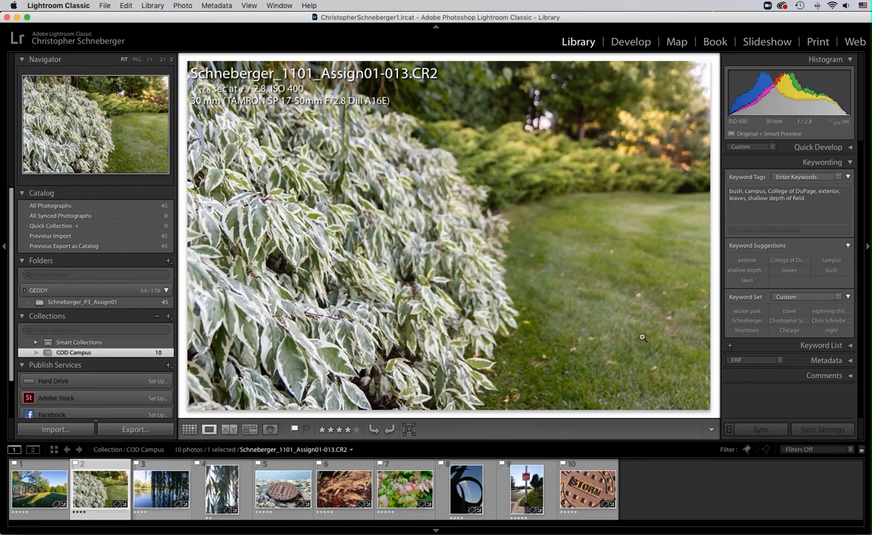